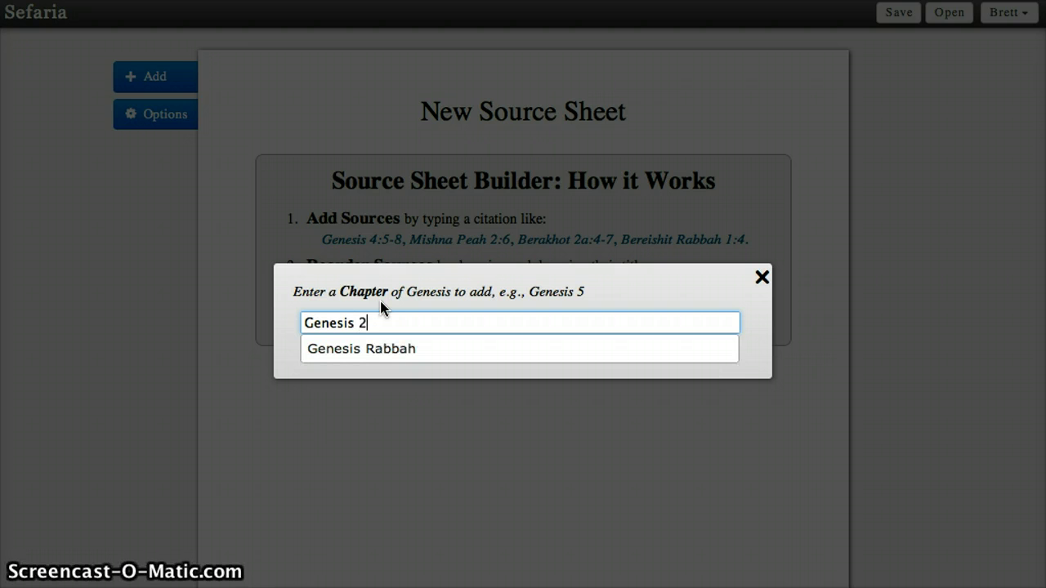
# Complete the citation as Genesis 2:3-6 and insert it as the sheet's first source
pyautogui.write(':')
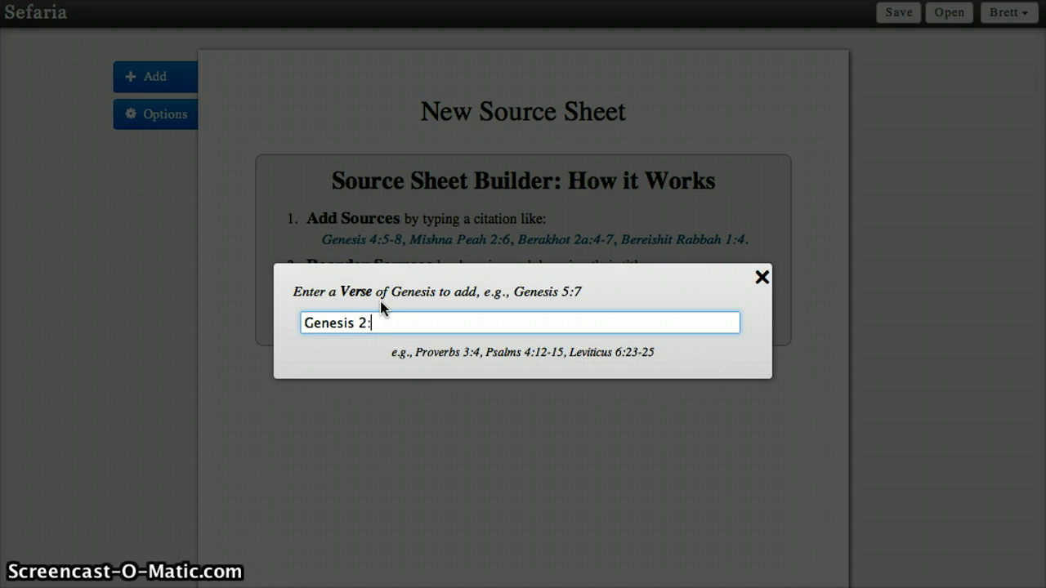
pyautogui.write('3-')
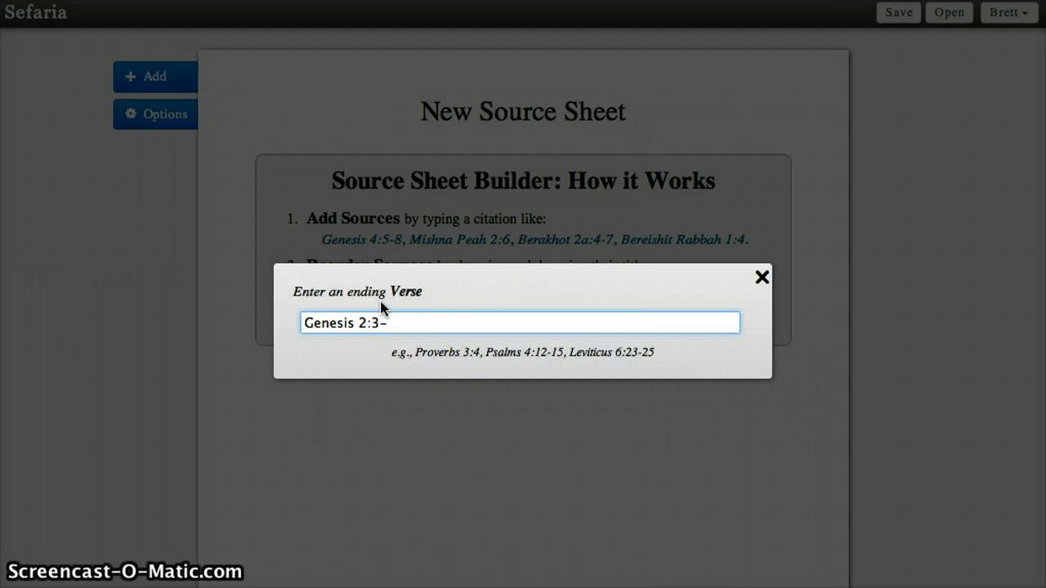
pyautogui.press('BackSpace')
pyautogui.write('-')
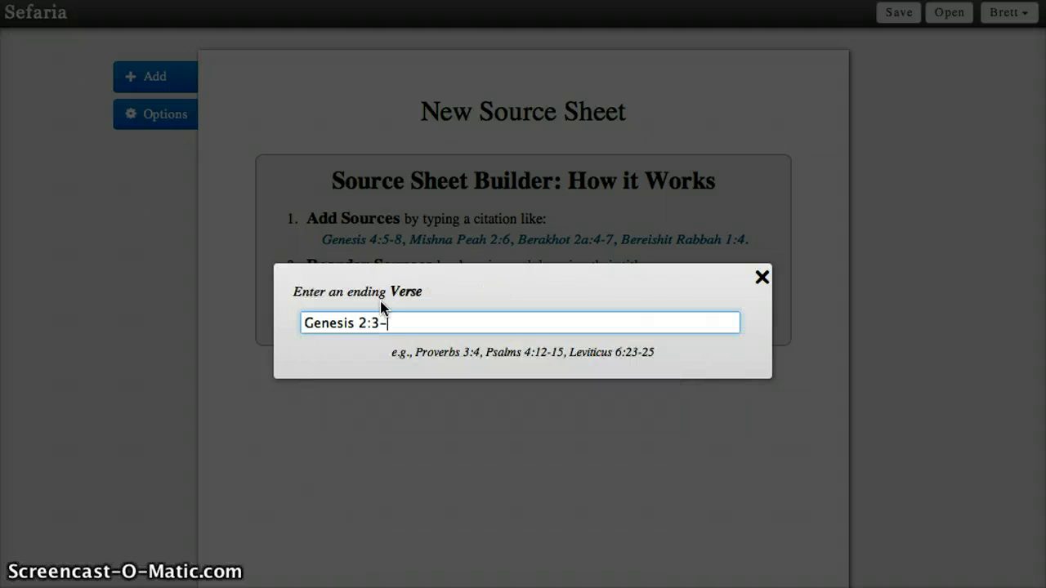
pyautogui.write('6')
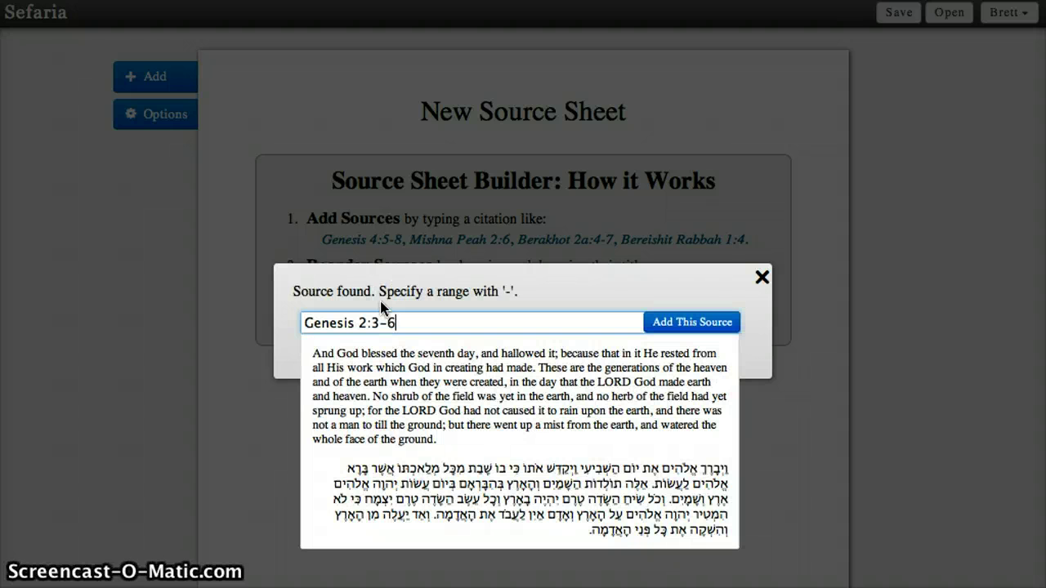
pyautogui.press('Return')
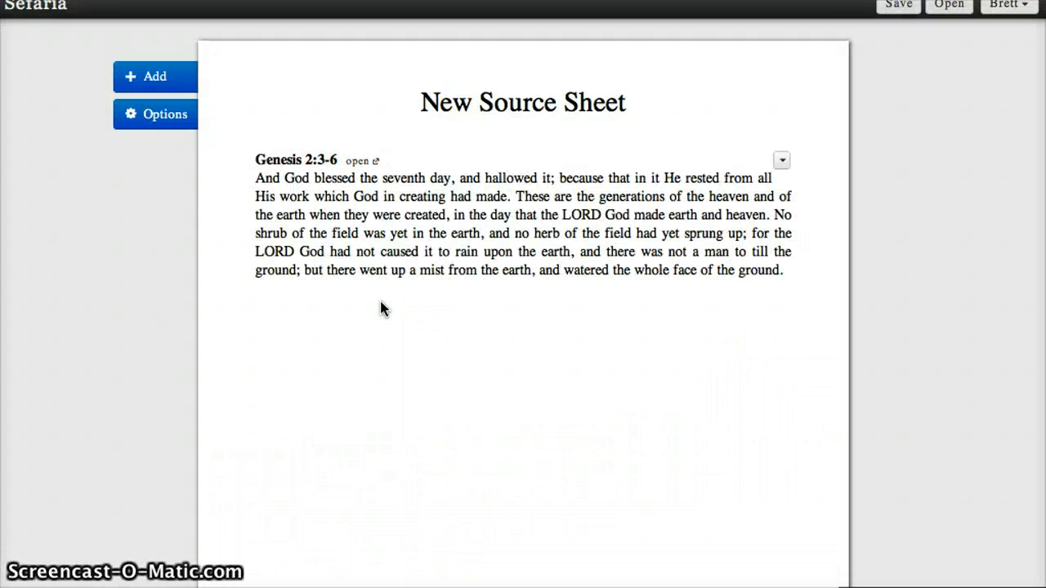
# Add Mishna Berakhot 3:1 as a new source below Genesis 2:3-6
pyautogui.click(375, 292)
pyautogui.click(157, 79)
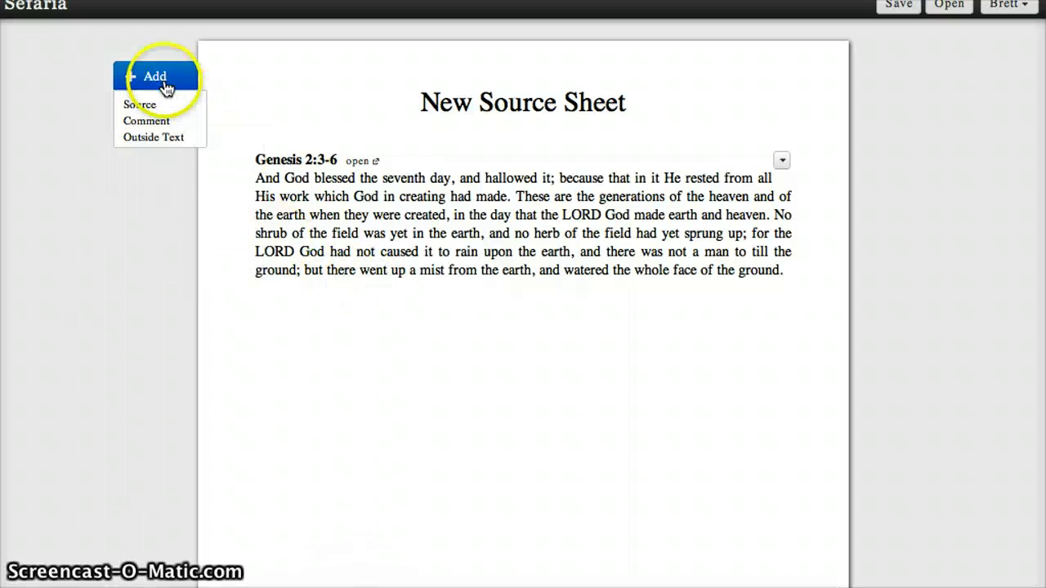
pyautogui.click(163, 106)
pyautogui.write('Mishna')
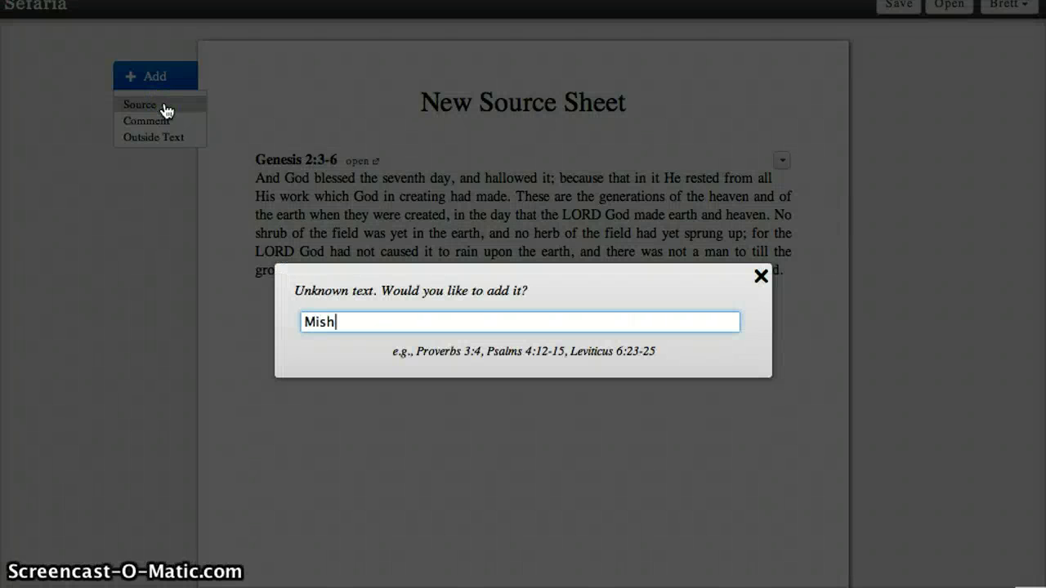
pyautogui.press('Down')
pyautogui.press('Down')
pyautogui.press('Return')
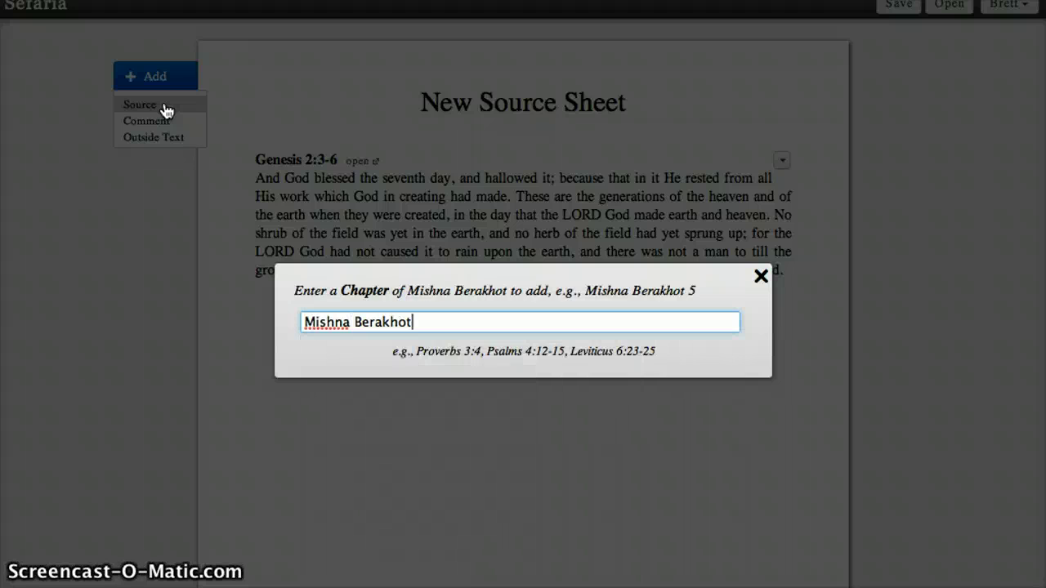
pyautogui.write('3:1')
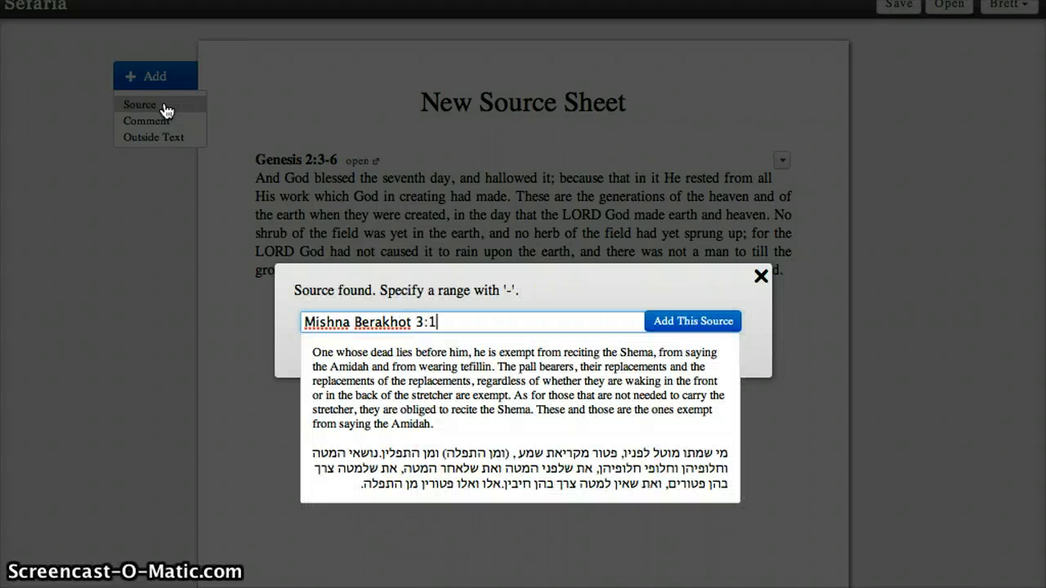
pyautogui.press('Return')
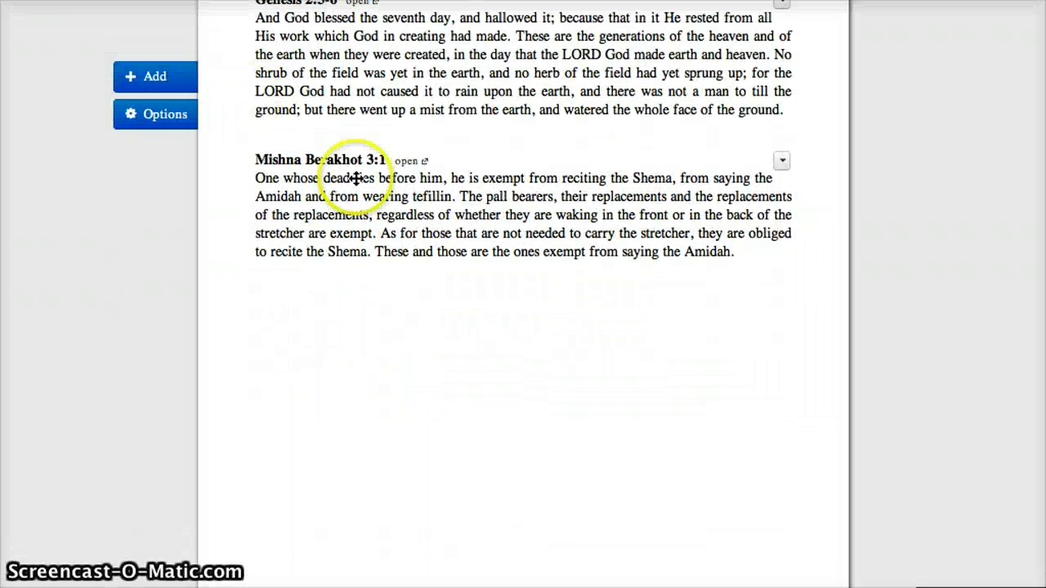
# Set the sheet display to Bilingual: Stacked, English above the Hebrew
pyautogui.scroll(5, 372, 225)
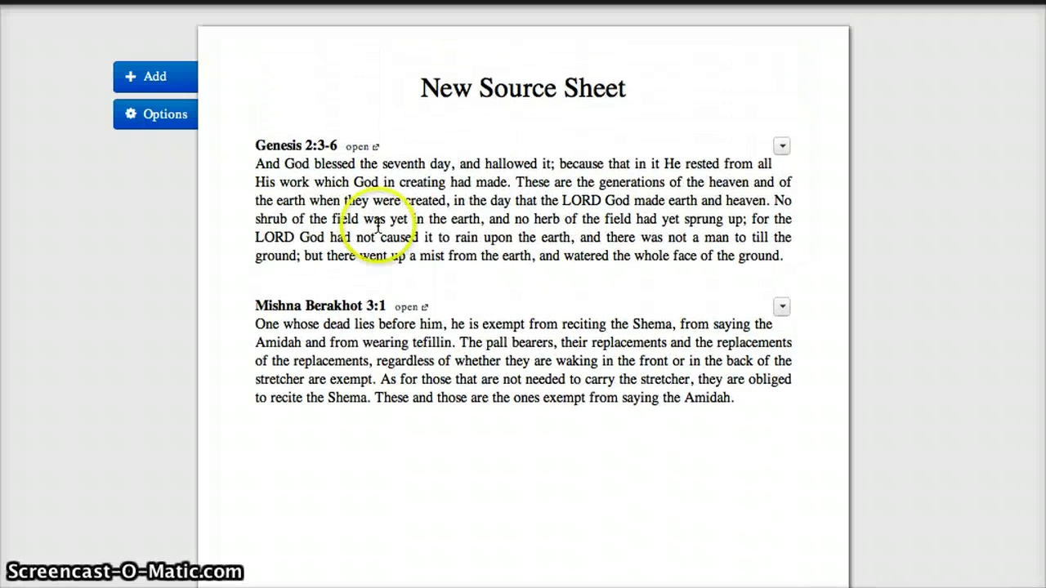
pyautogui.click(152, 116)
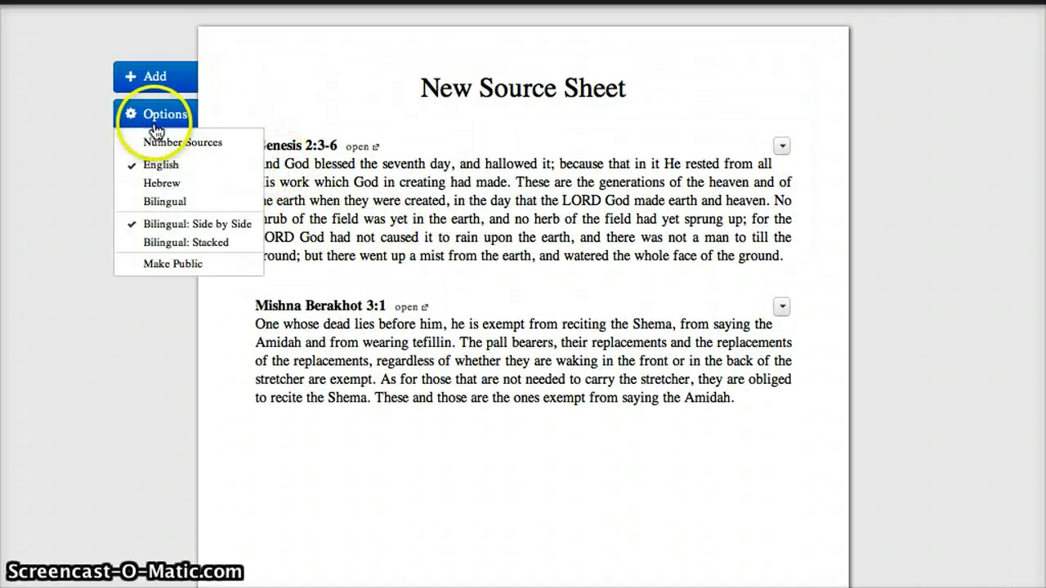
pyautogui.click(172, 183)
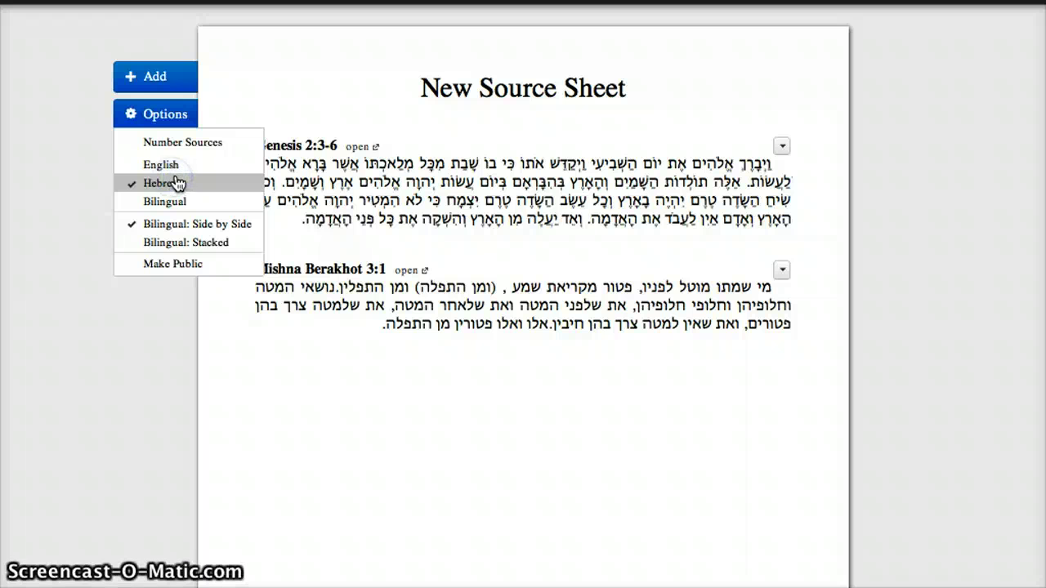
pyautogui.click(198, 202)
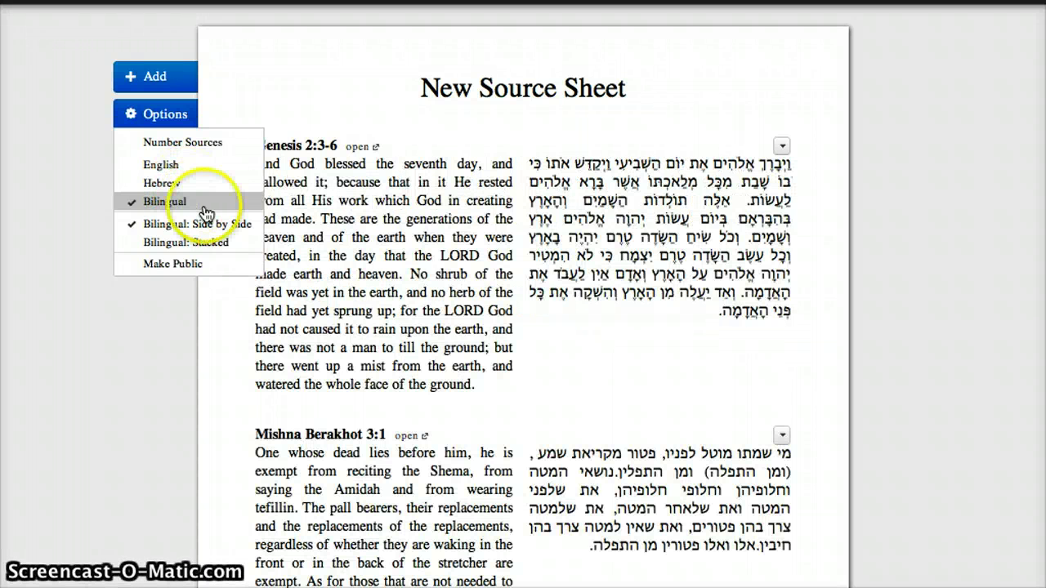
pyautogui.click(227, 245)
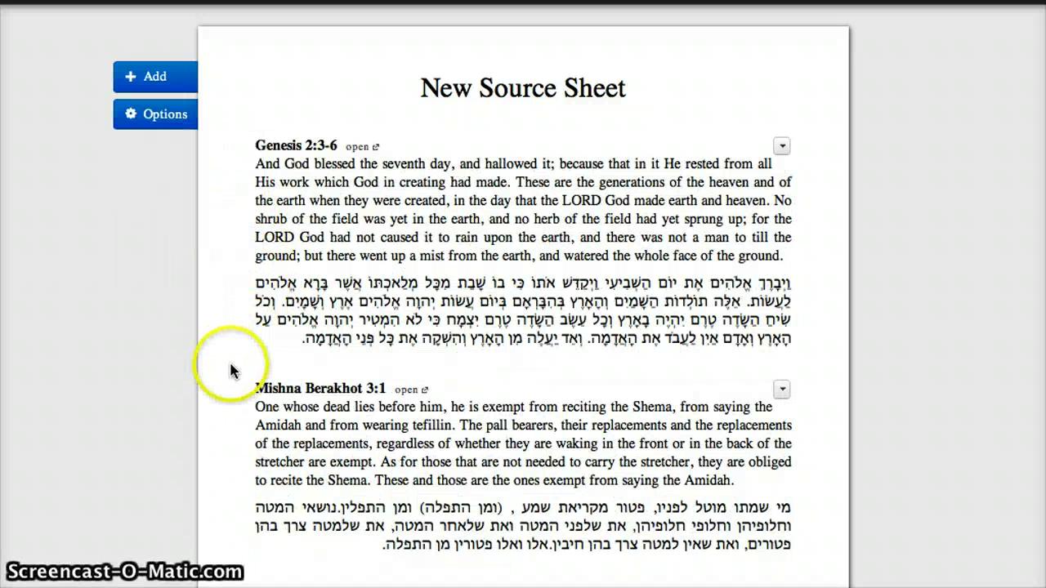
# Rename the sheet title from 'New Source Sheet' to 'My Sheet'
pyautogui.click(523, 89)
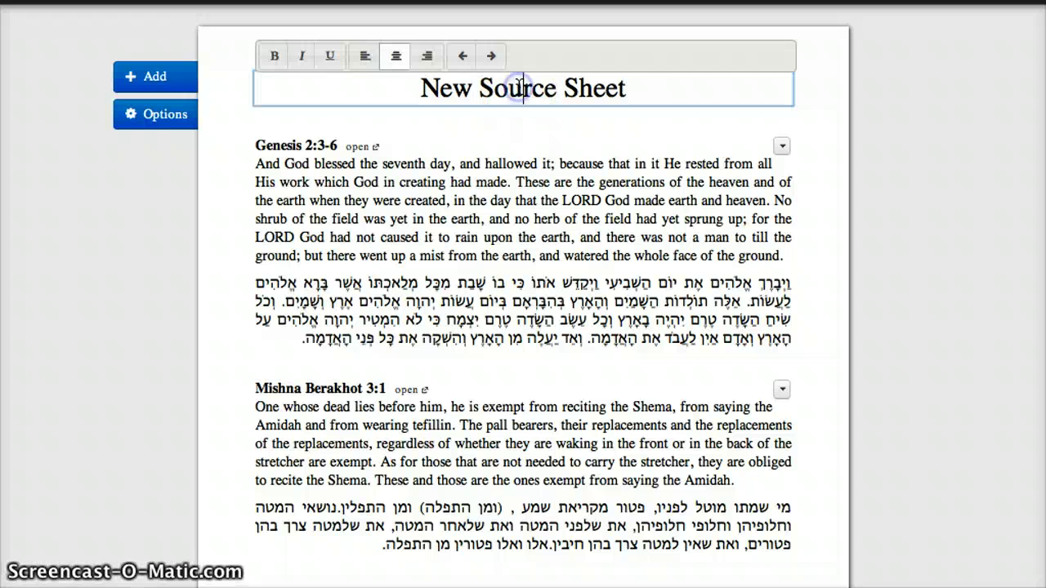
pyautogui.tripleClick(426, 97)
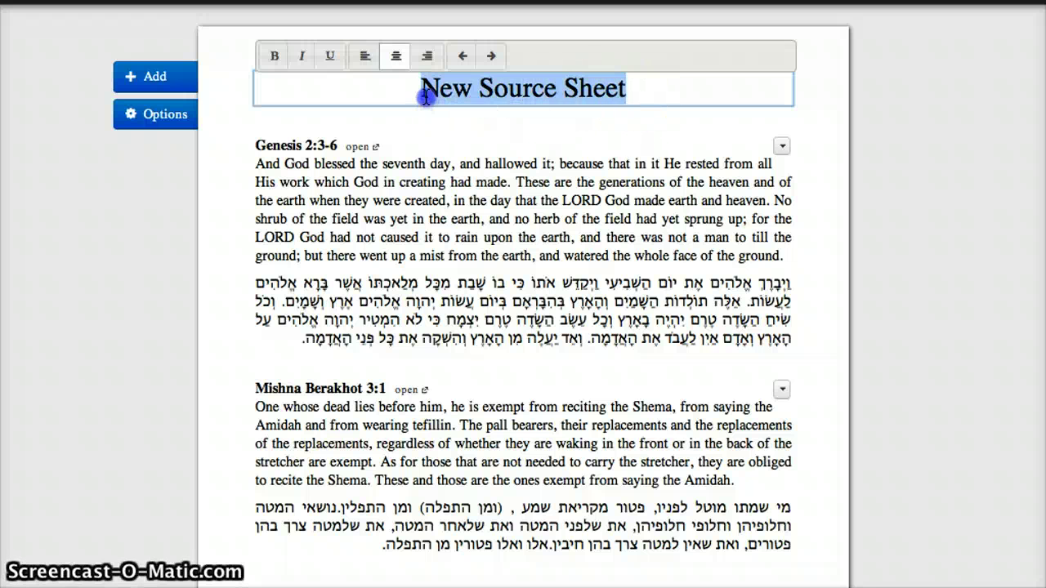
pyautogui.write('My')
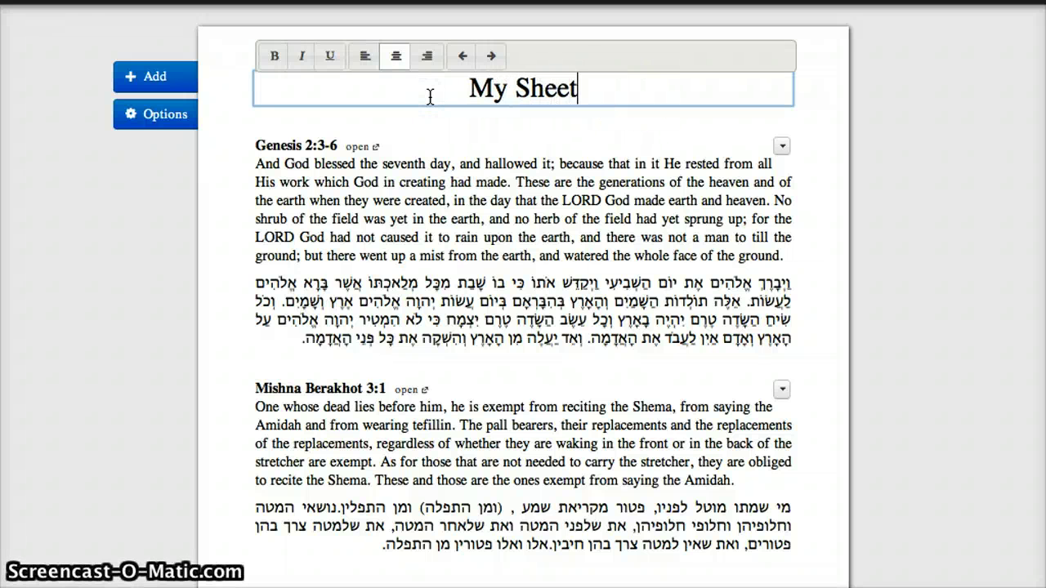
pyautogui.write(' Sheet')
pyautogui.click(553, 133)
# Make the words 'no herb' bold in the Genesis 2:3-6 text
pyautogui.click(522, 218)
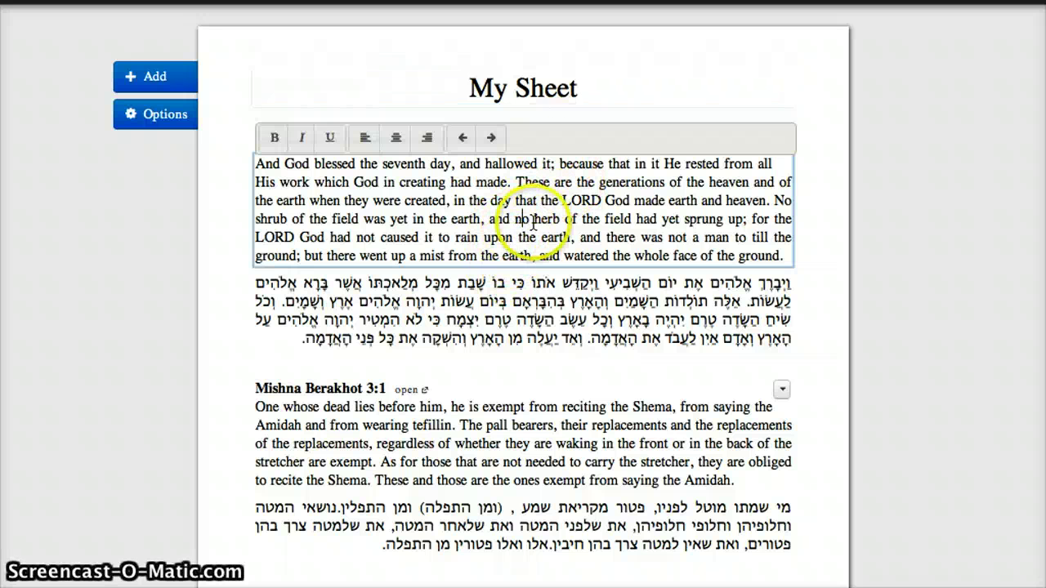
pyautogui.doubleClick(554, 219)
pyautogui.moveTo(519, 225); pyautogui.dragTo(523, 232)
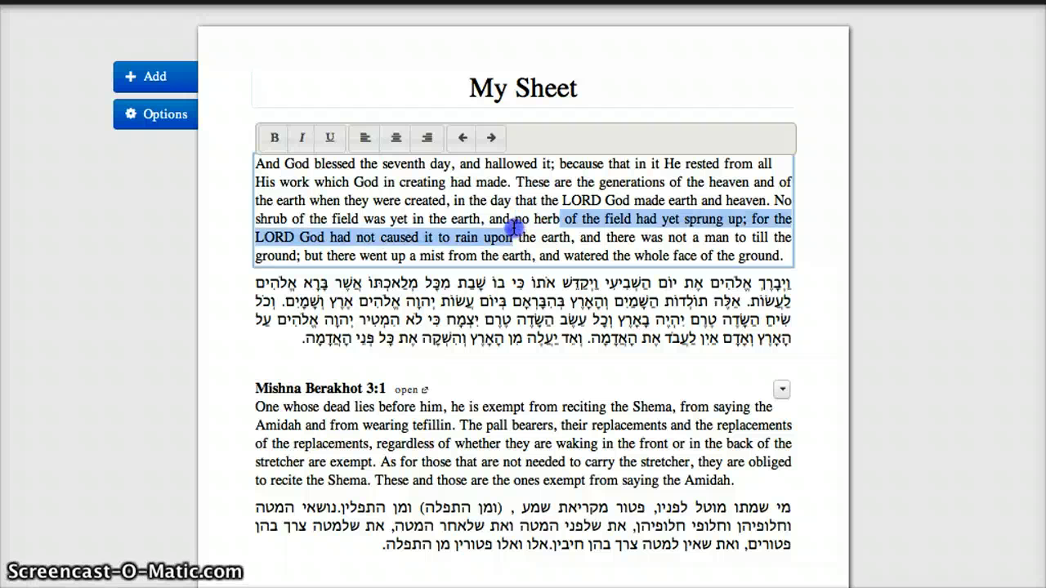
pyautogui.click(519, 221)
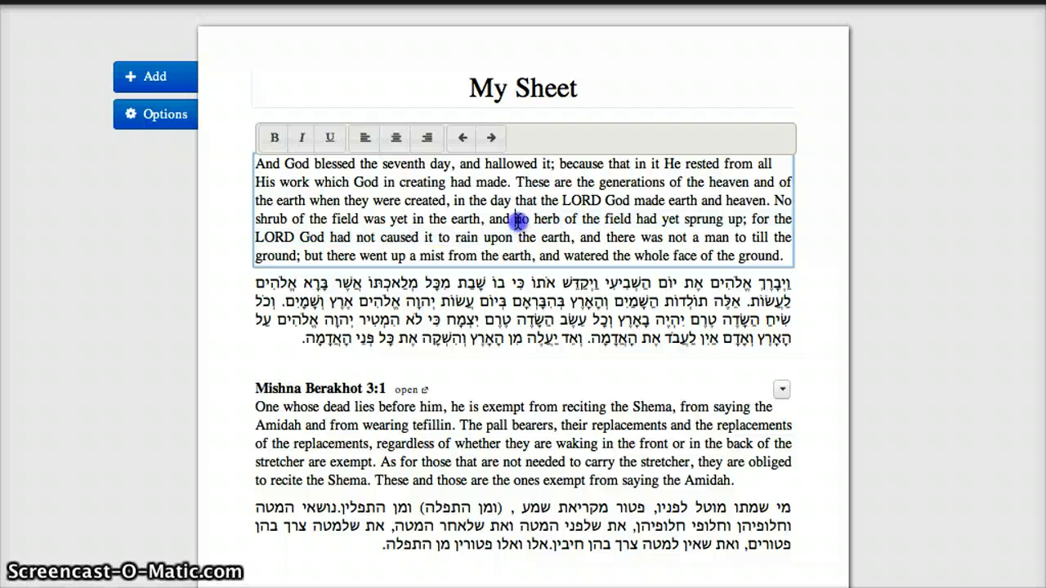
pyautogui.click(275, 137)
# Insert the non-bold comment '(what is this?)' right after 'no herb'
pyautogui.click(562, 221)
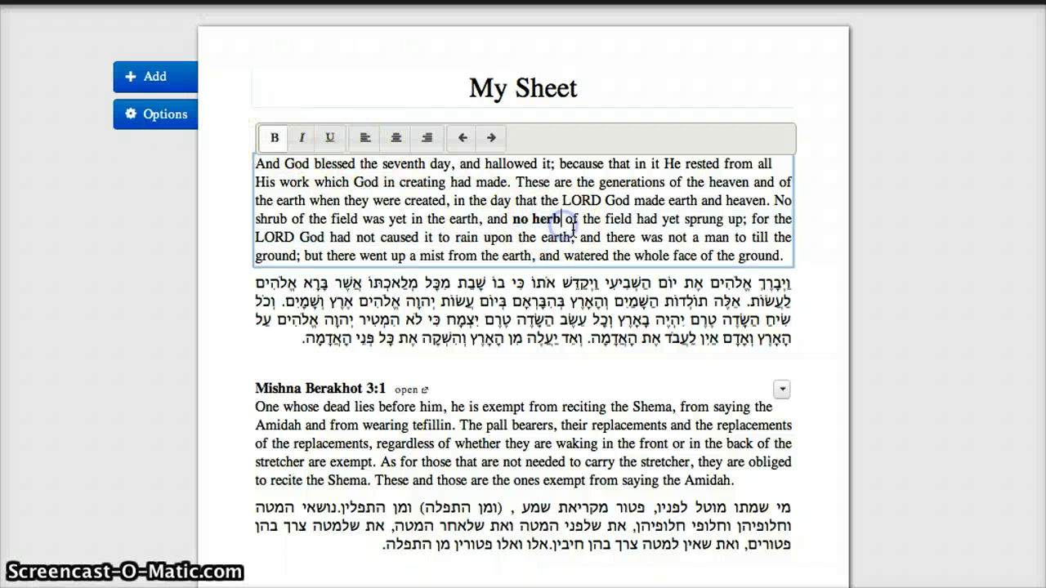
pyautogui.click(277, 139)
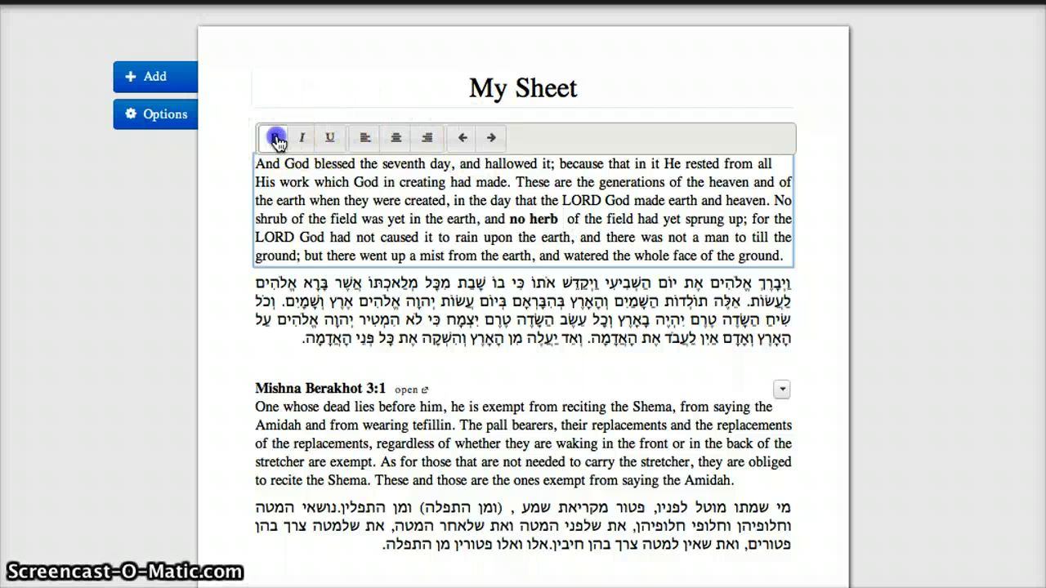
pyautogui.write('(what is ths?')
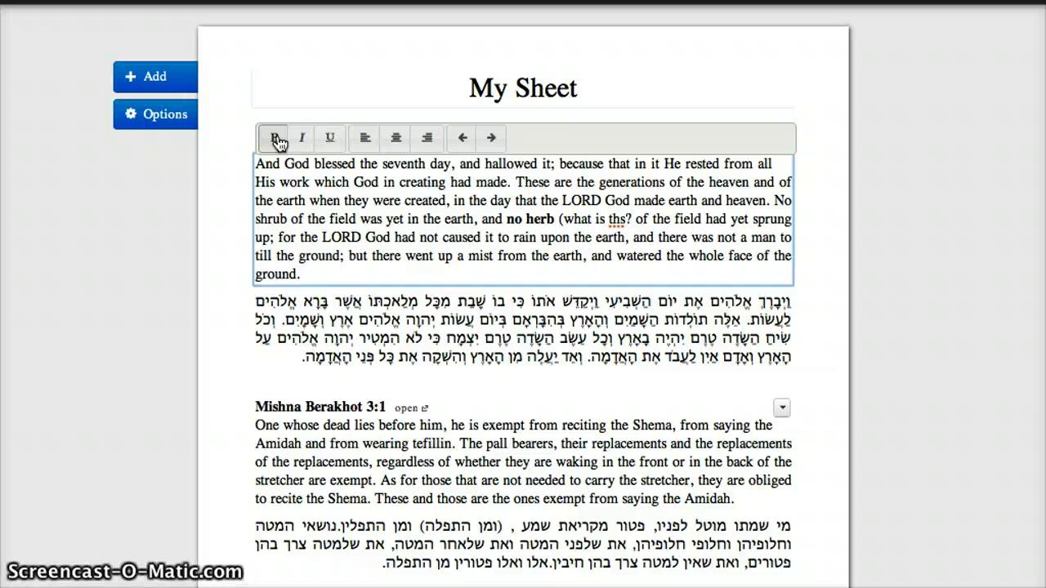
pyautogui.press('Left')
pyautogui.press('Left')
pyautogui.press('Left')
pyautogui.write('i')
pyautogui.press('Right')
pyautogui.press('Right')
pyautogui.write(')')
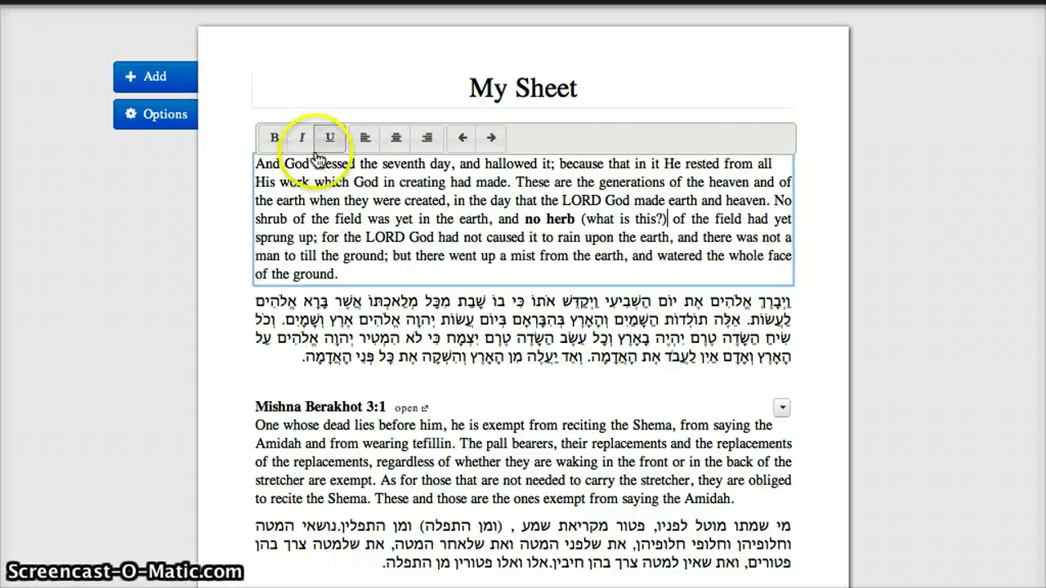
pyautogui.click(809, 263)
# Delete the Mishna Berakhot text from 'As for those' to the end
pyautogui.click(596, 488)
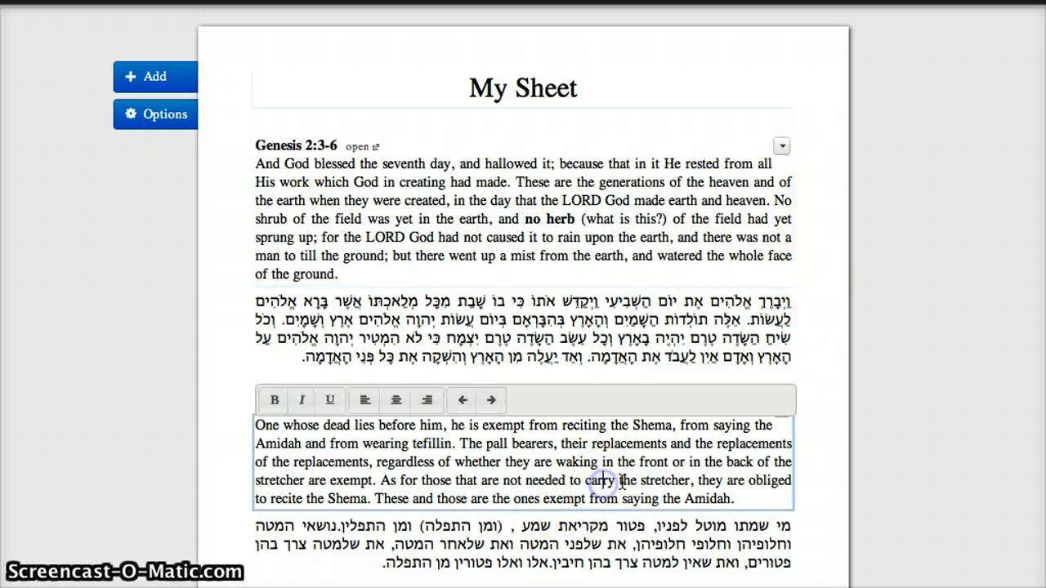
pyautogui.click(738, 501)
pyautogui.moveTo(726, 496); pyautogui.dragTo(691, 483)
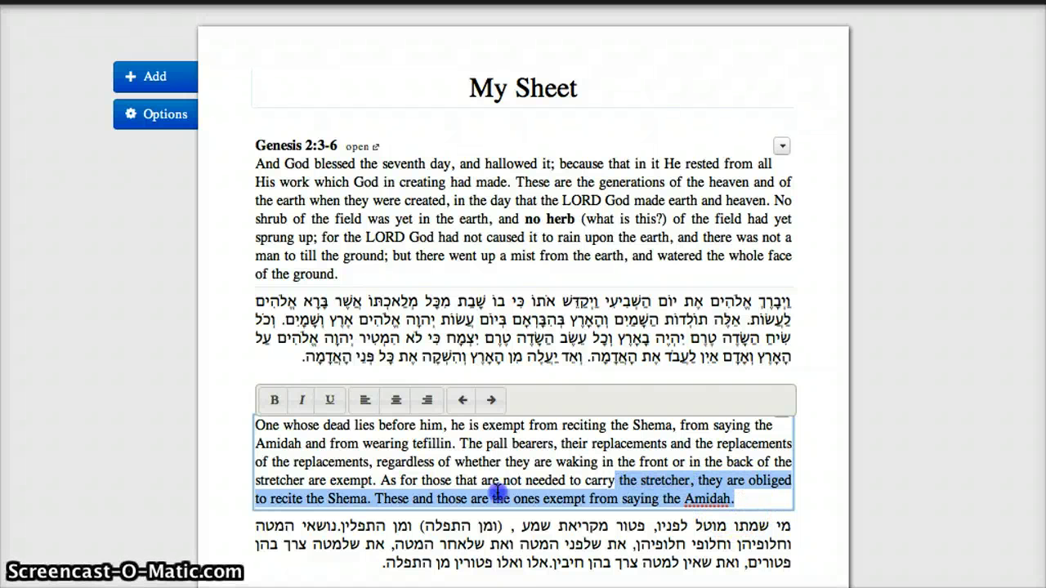
pyautogui.moveTo(499, 492); pyautogui.dragTo(384, 490)
pyautogui.press('BackSpace')
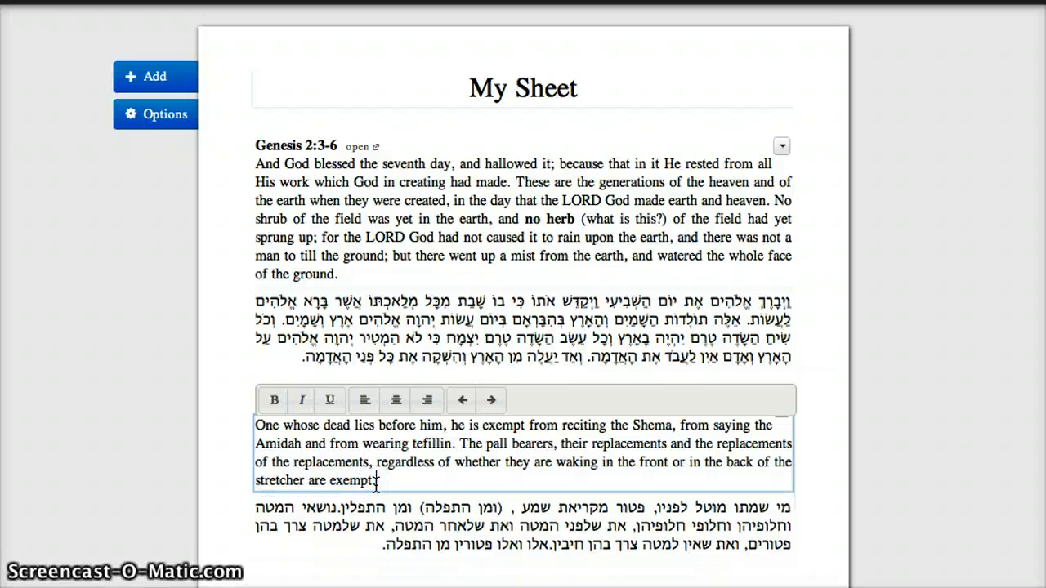
pyautogui.click(221, 405)
pyautogui.scroll(1, 622, 173)
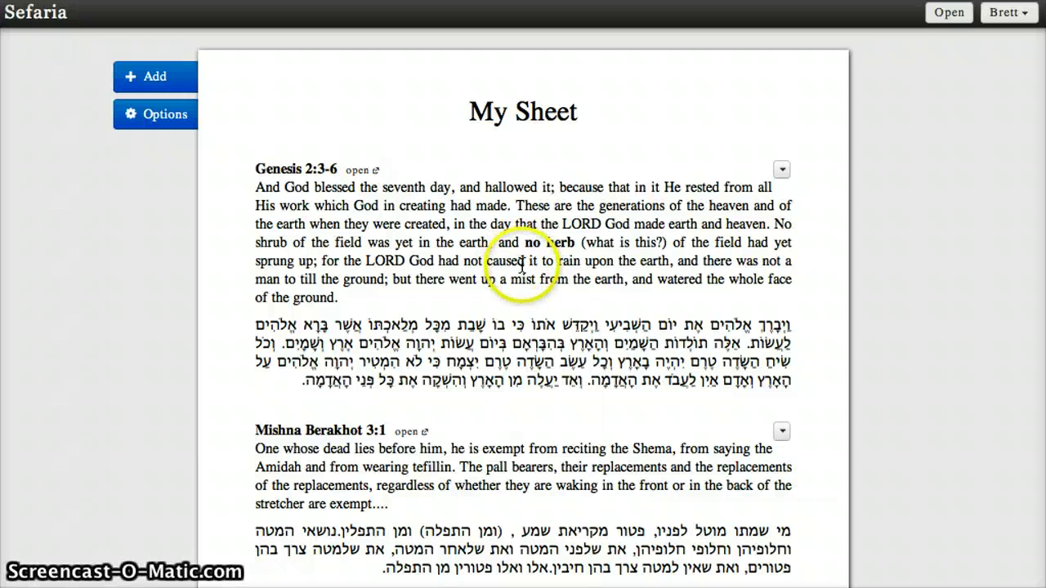
# Move Genesis 2:3-6 below the Mishna and retitle the Mishna source 'The Dead'
pyautogui.scroll(-1, 449, 296)
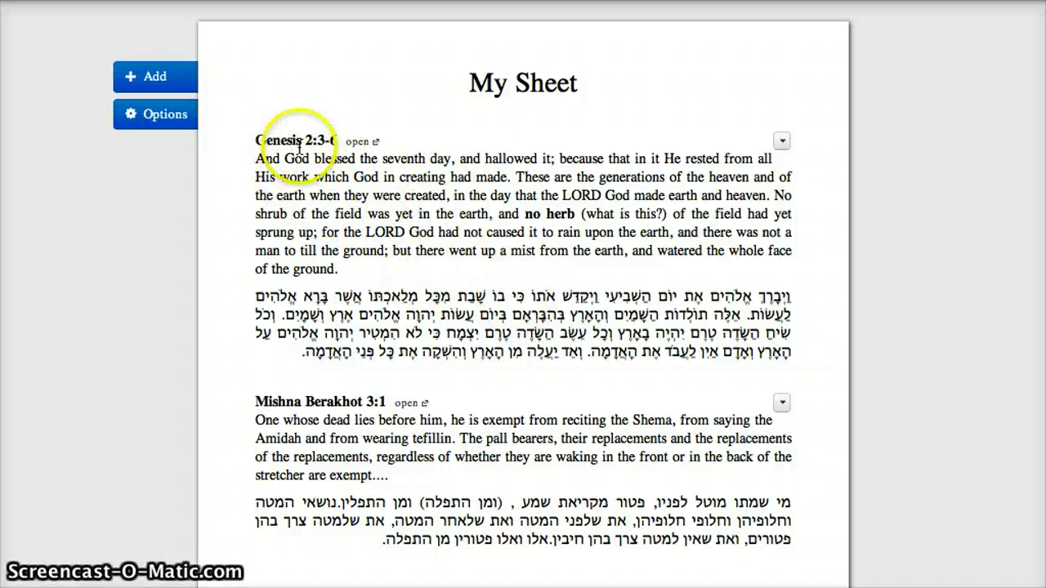
pyautogui.moveTo(293, 140); pyautogui.dragTo(315, 347)
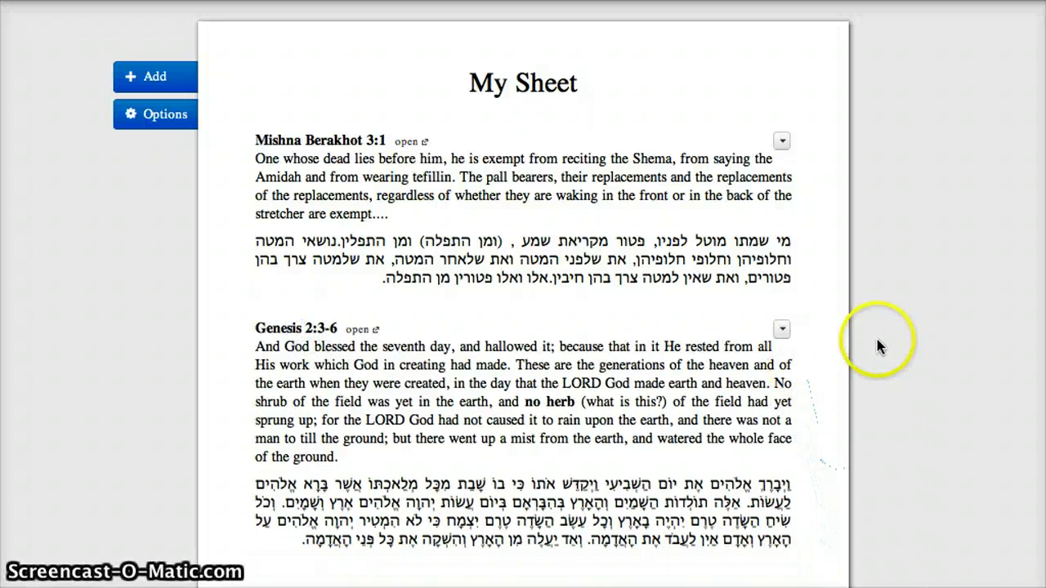
pyautogui.click(782, 140)
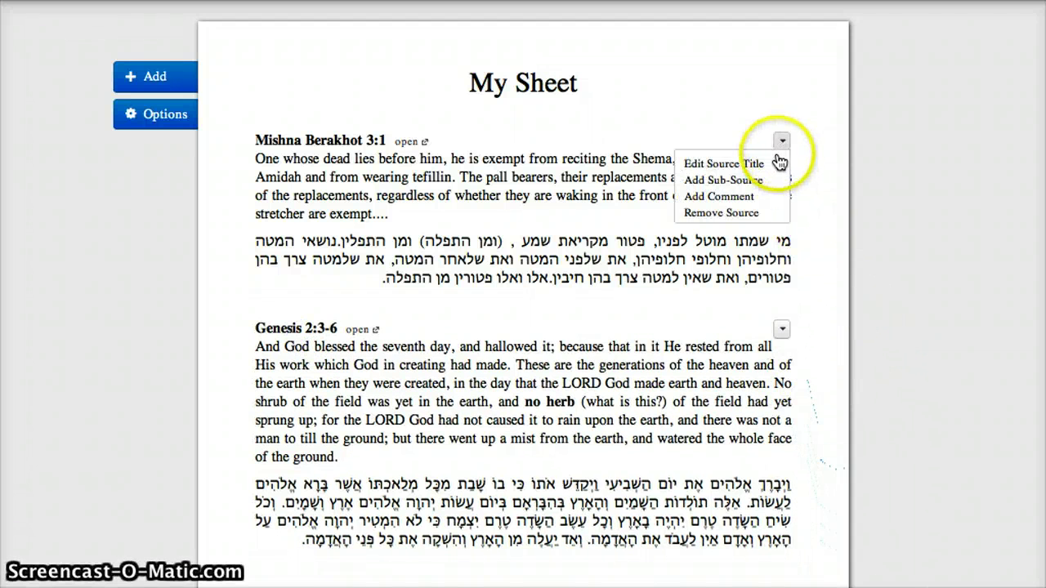
pyautogui.click(776, 165)
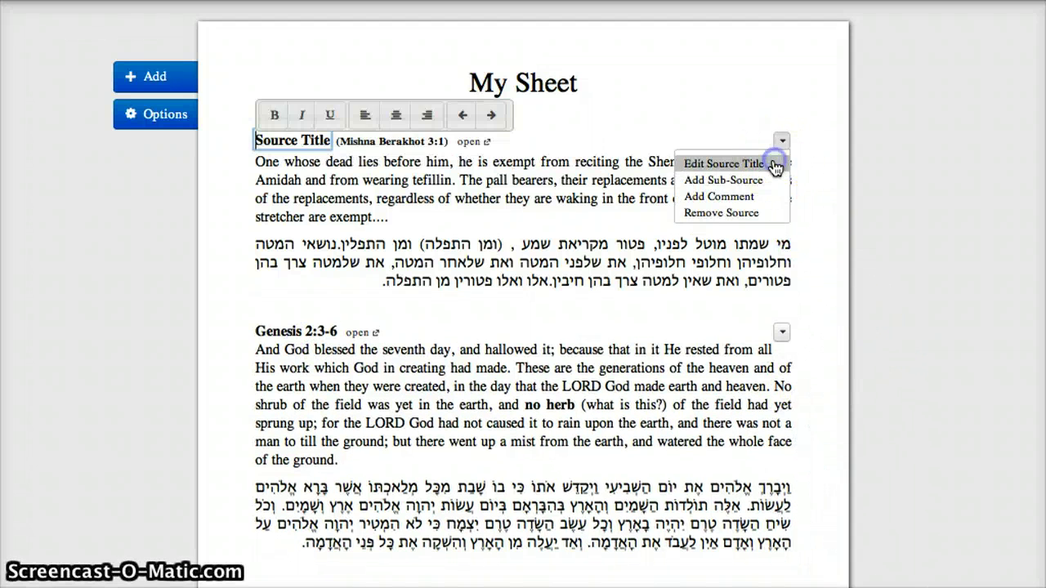
pyautogui.tripleClick(306, 141)
pyautogui.write('The Dead')
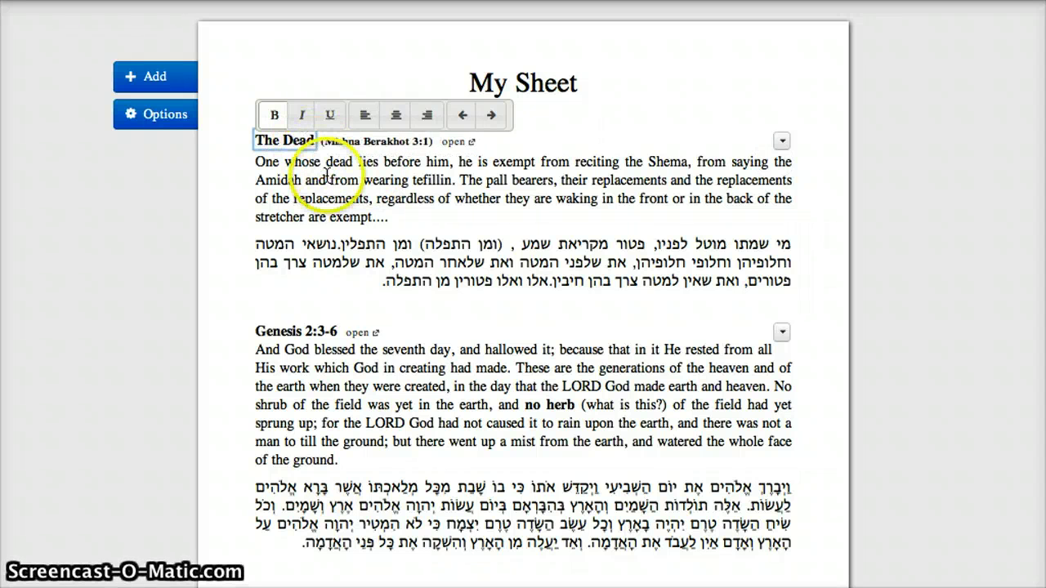
pyautogui.click(320, 170)
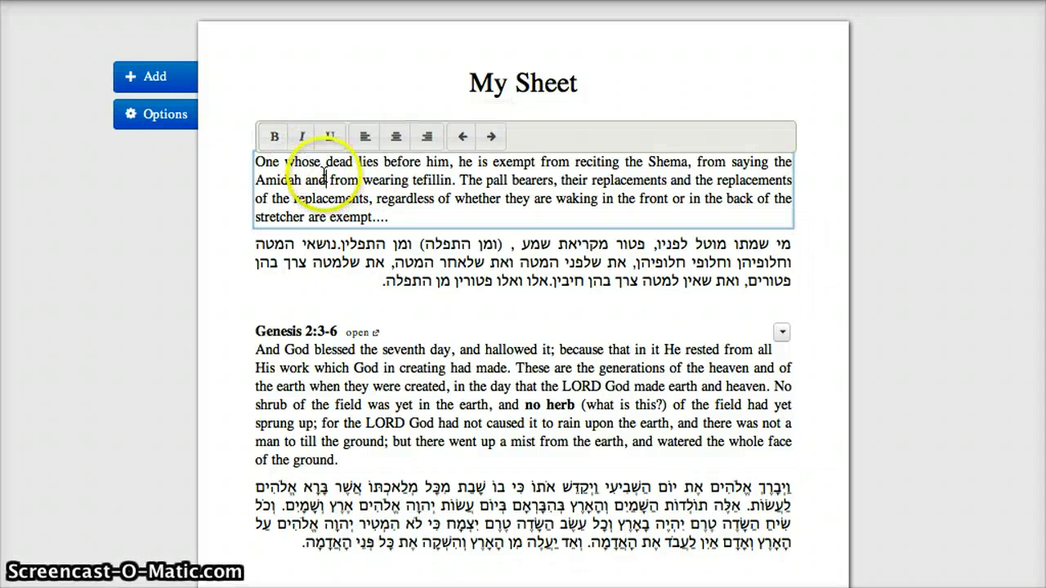
pyautogui.click(221, 231)
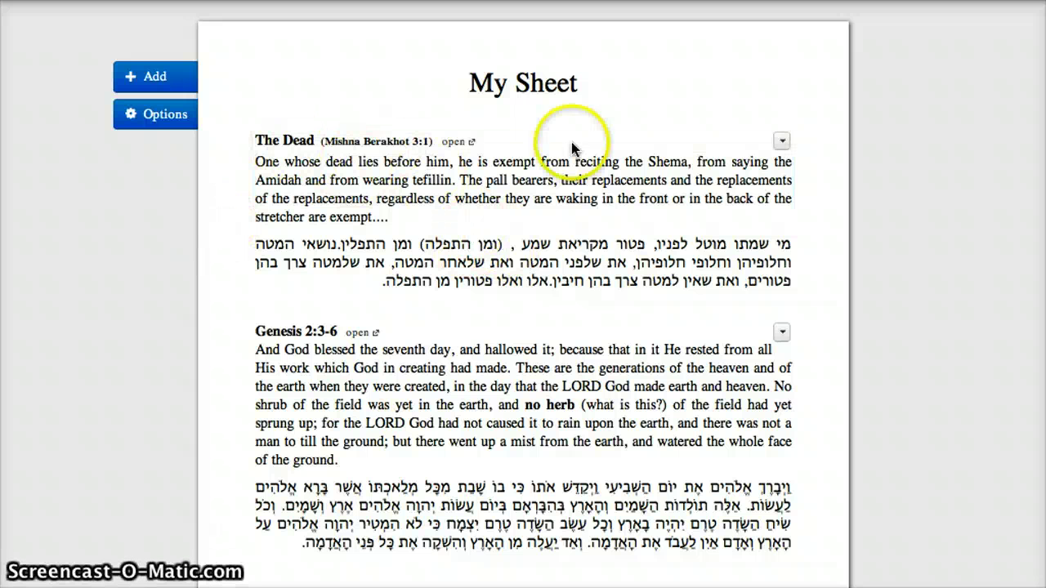
pyautogui.click(782, 143)
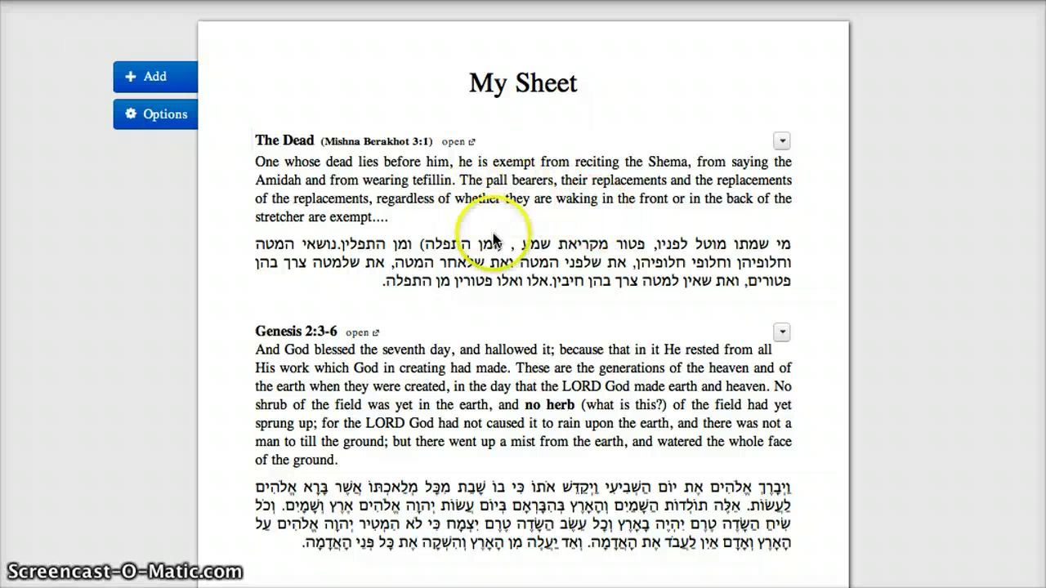
# Append the italic comment 'Any words you have to say.' after Genesis 2:3-6
pyautogui.click(149, 76)
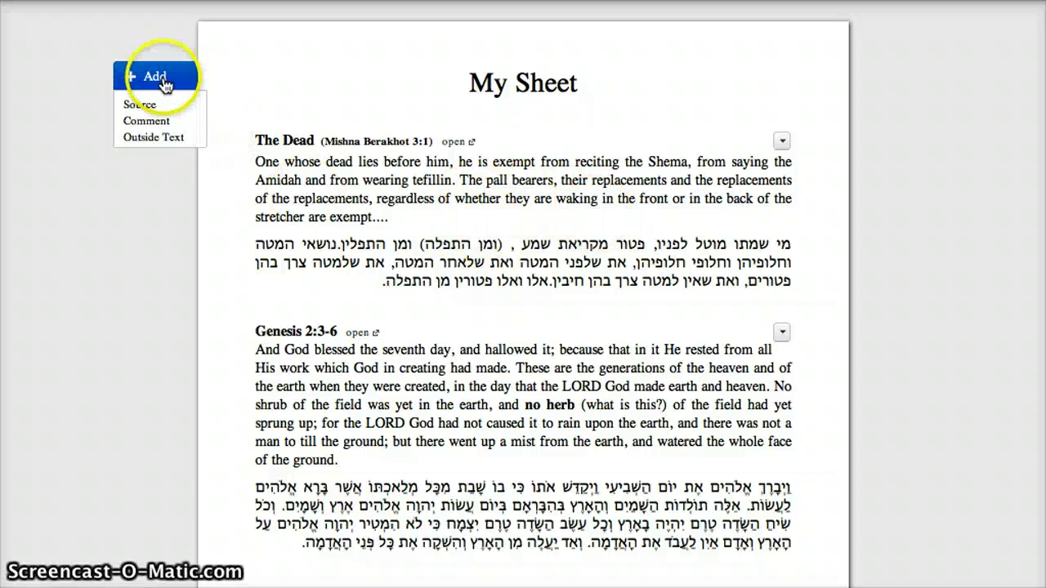
pyautogui.click(173, 122)
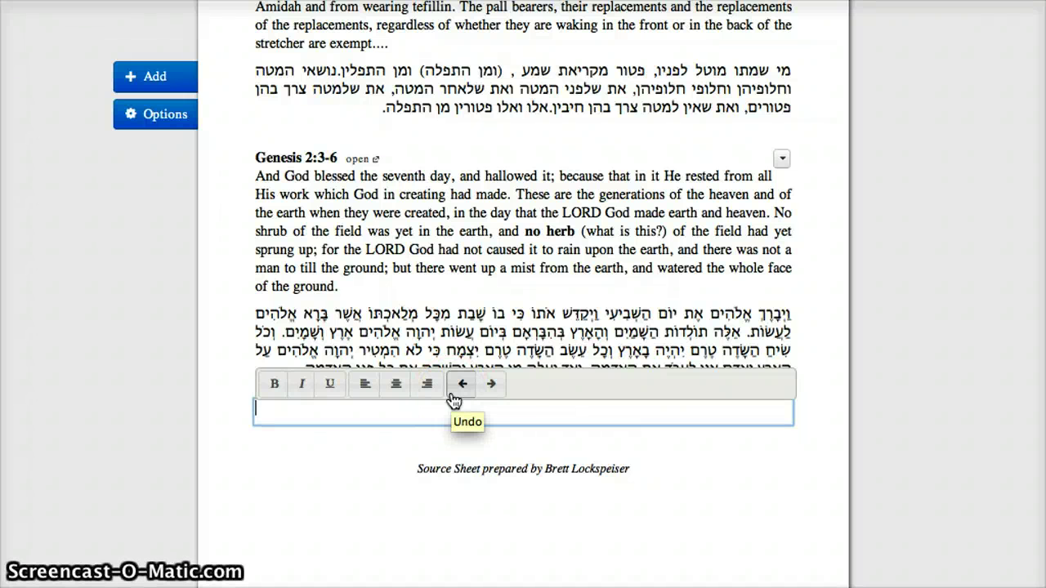
pyautogui.write('AN')
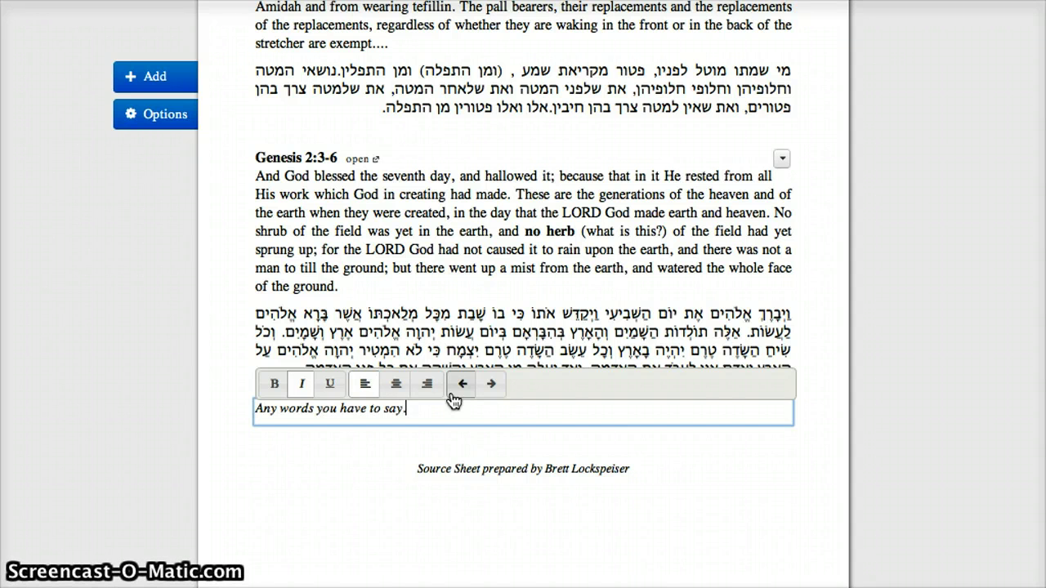
pyautogui.click(355, 468)
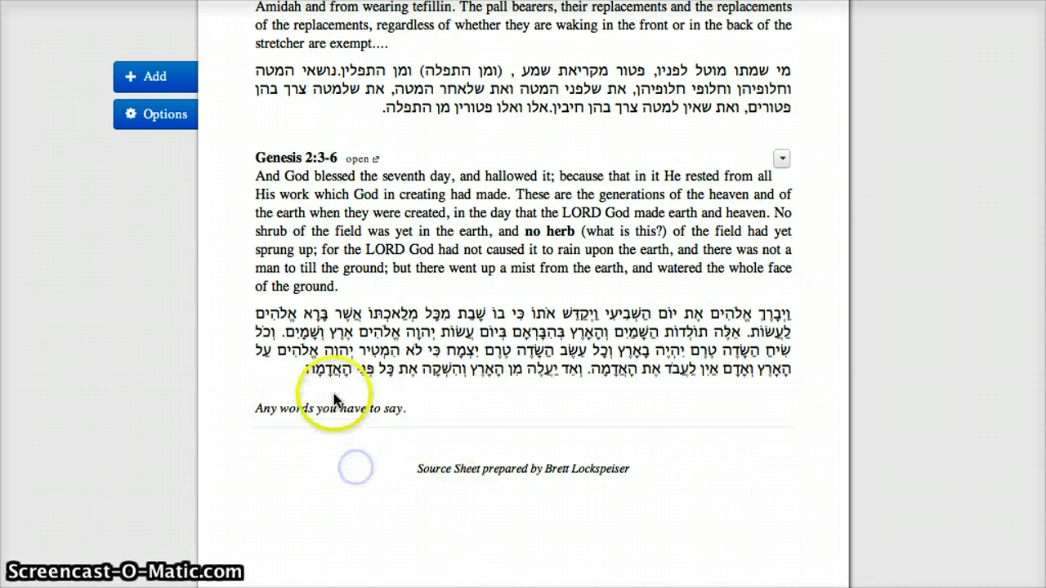
pyautogui.scroll(5, 334, 401)
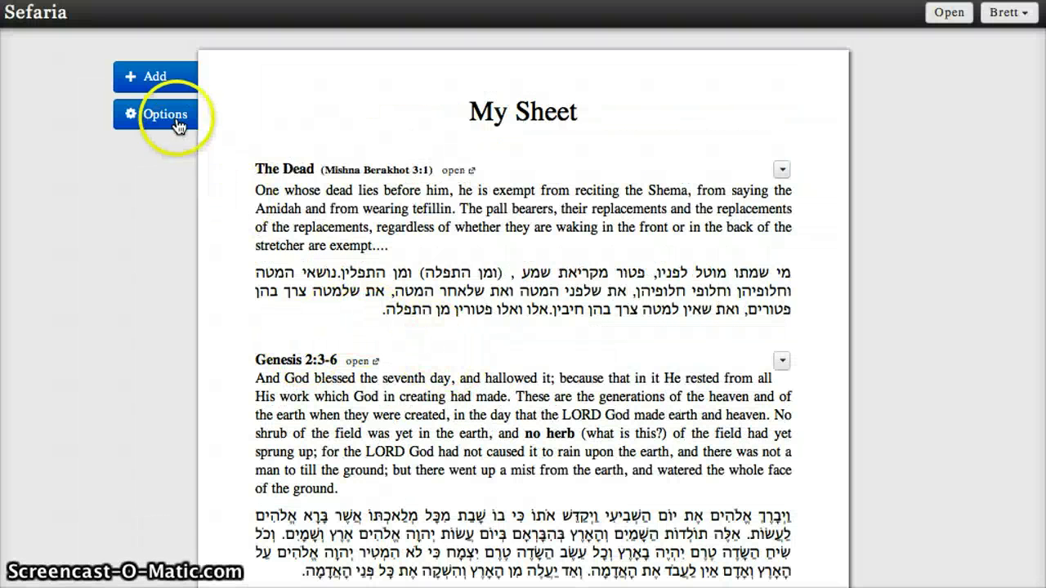
# Enable Number Sources and Make Public from the sheet's Options menu
pyautogui.click(178, 125)
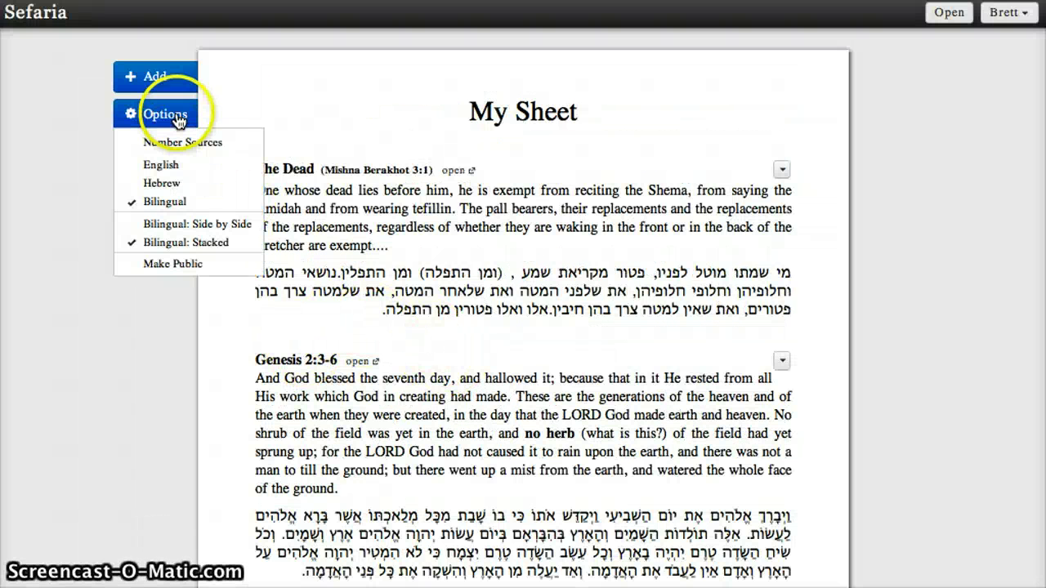
pyautogui.click(217, 145)
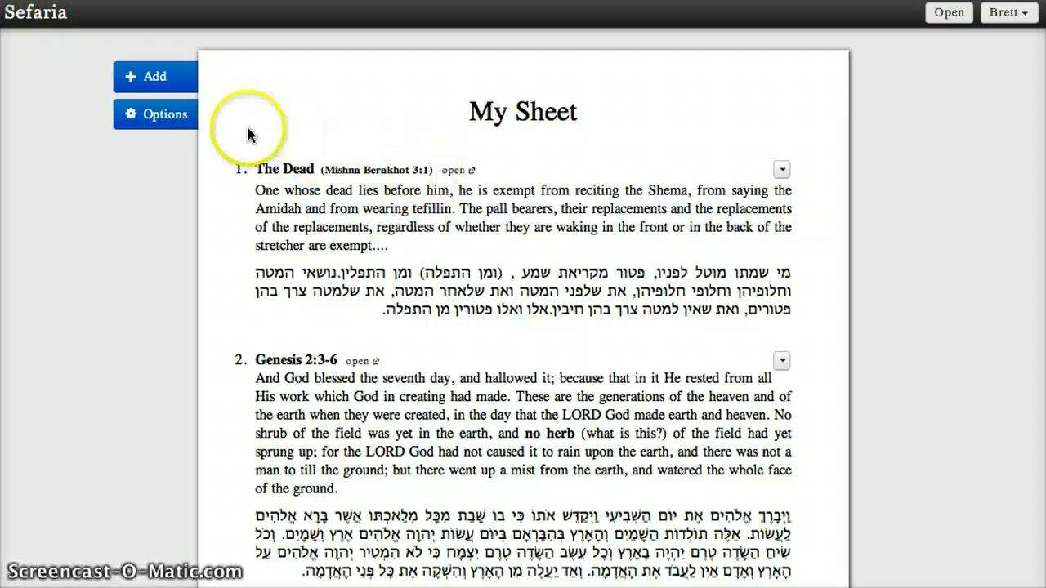
pyautogui.click(150, 120)
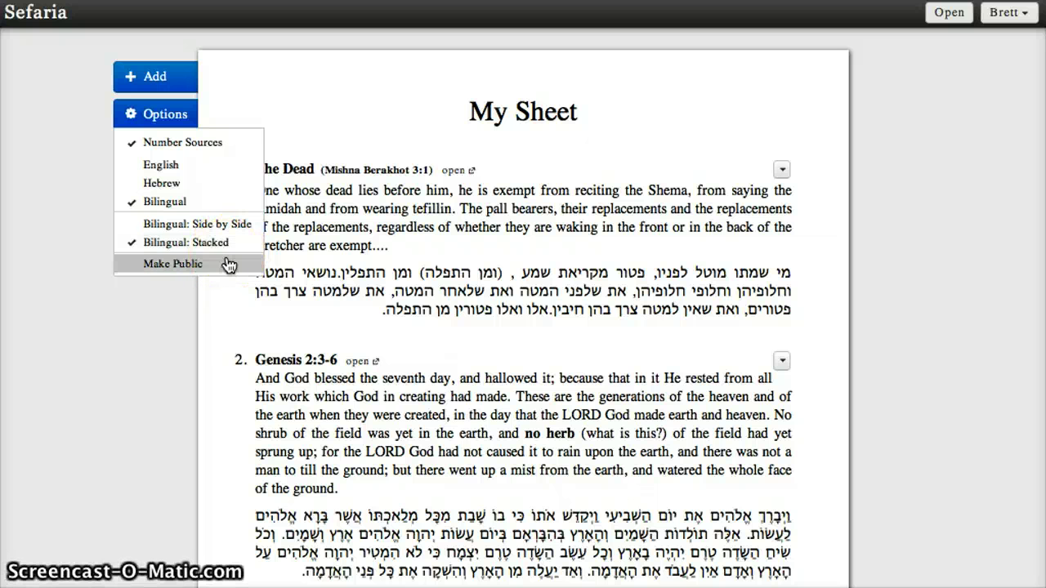
pyautogui.click(451, 304)
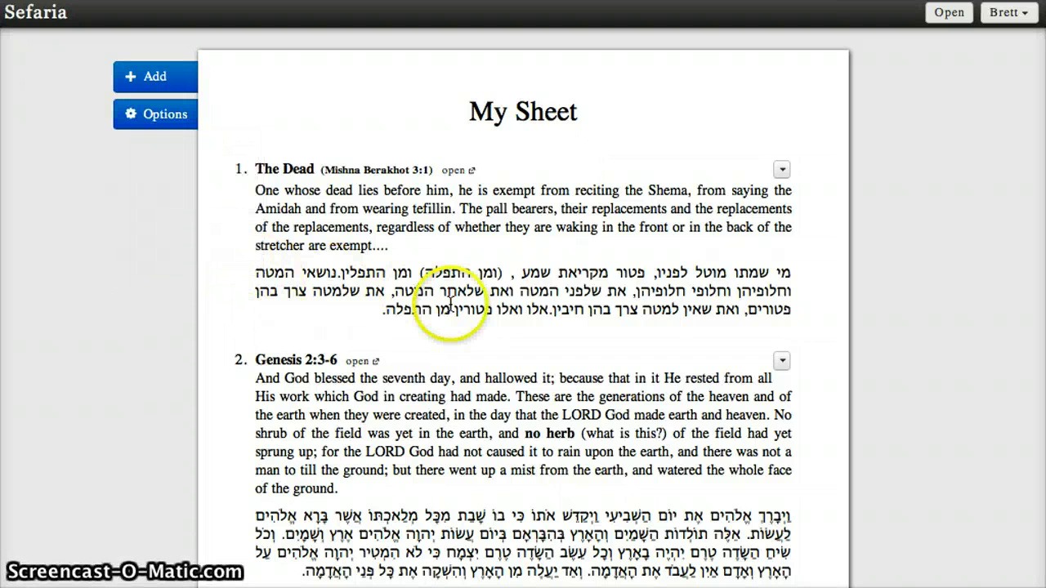
pyautogui.click(98, 0)
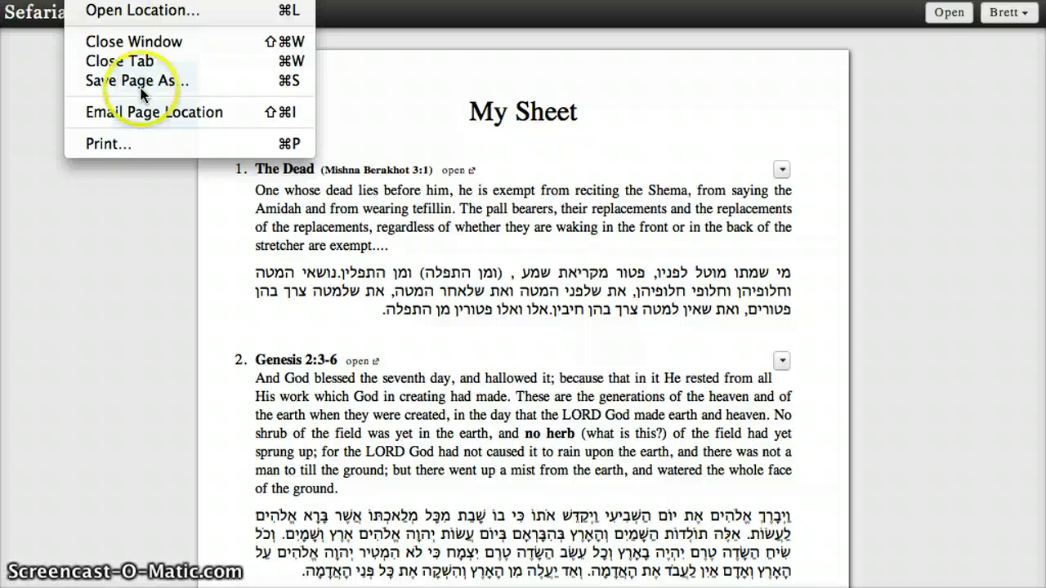
pyautogui.click(147, 144)
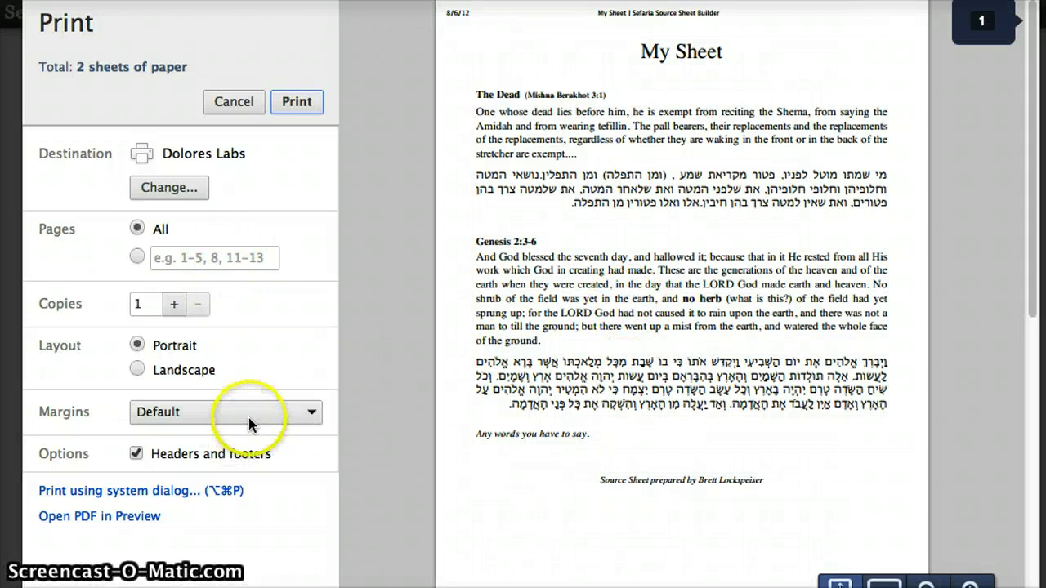
pyautogui.scroll(-1, 637, 384)
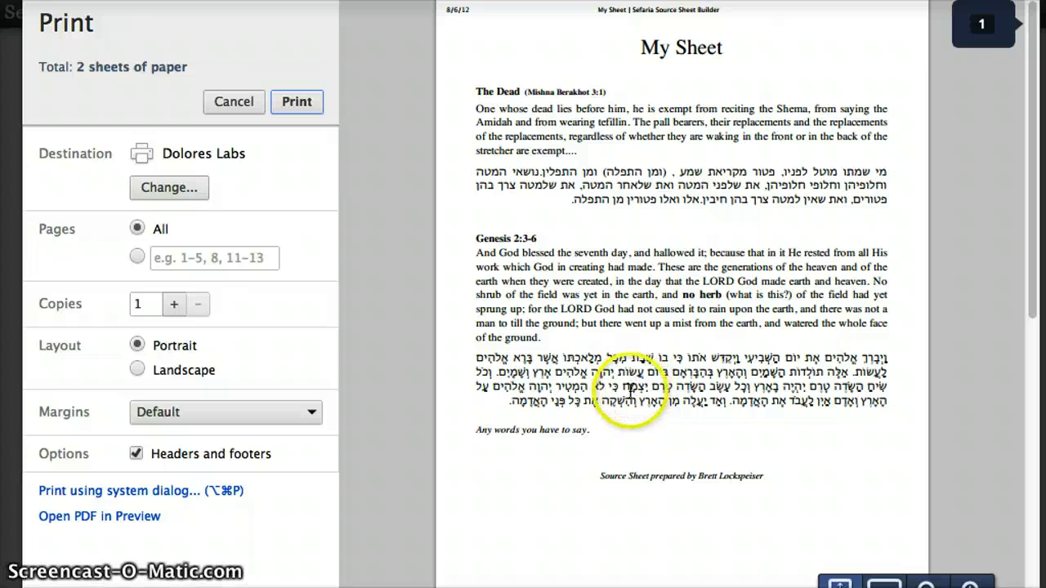
pyautogui.press('Escape')
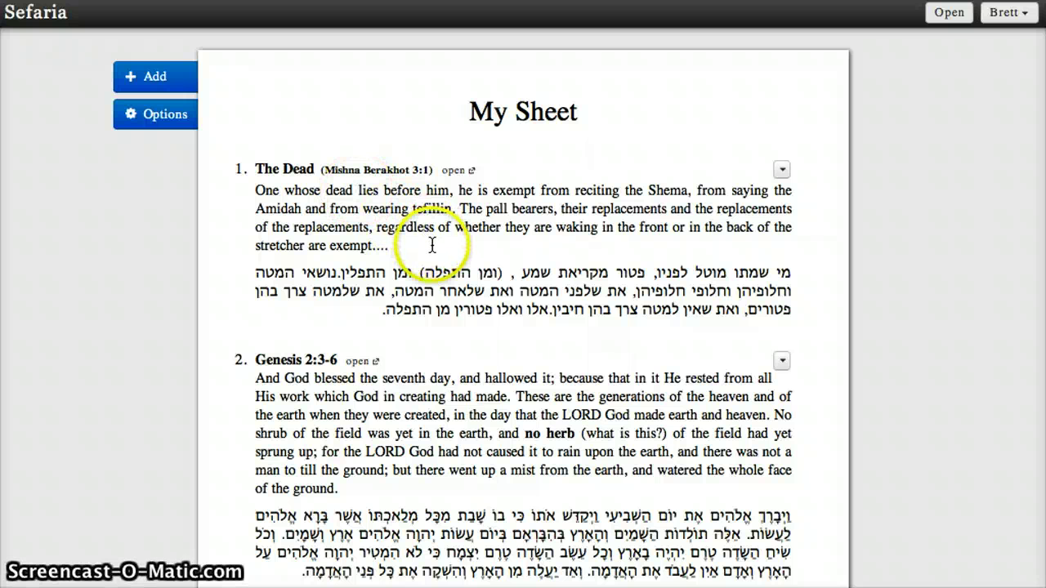
# Open the Genesis 2:3-6 source in the full Genesis chapter 2 reader
pyautogui.scroll(-3, 434, 242)
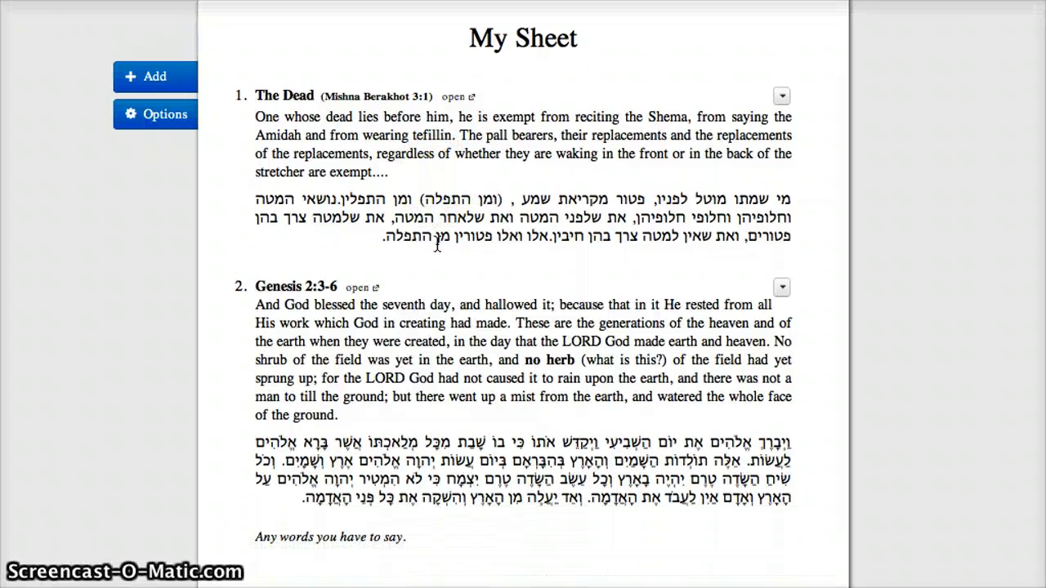
pyautogui.scroll(-2, 438, 242)
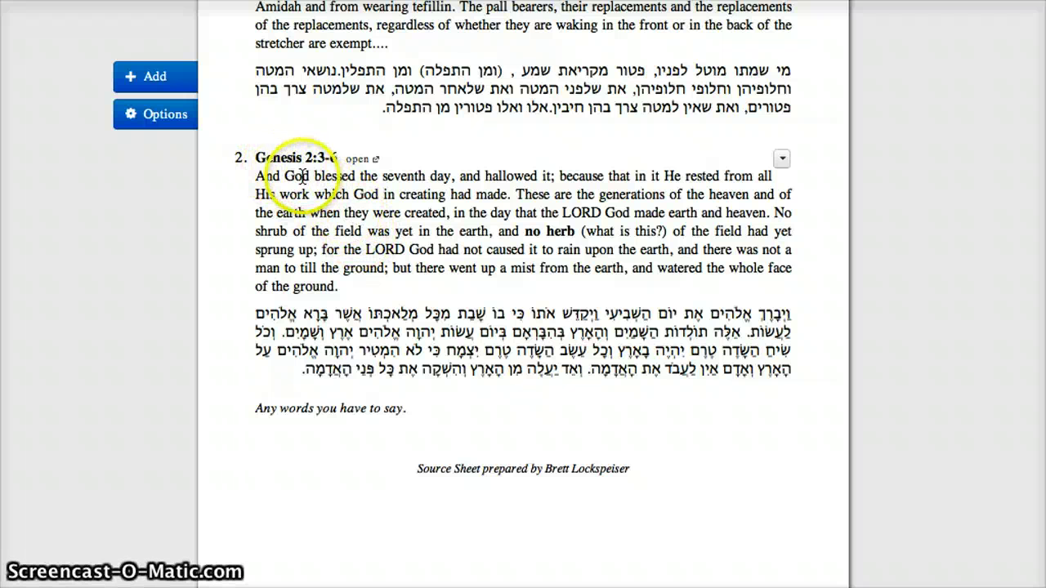
pyautogui.click(360, 159)
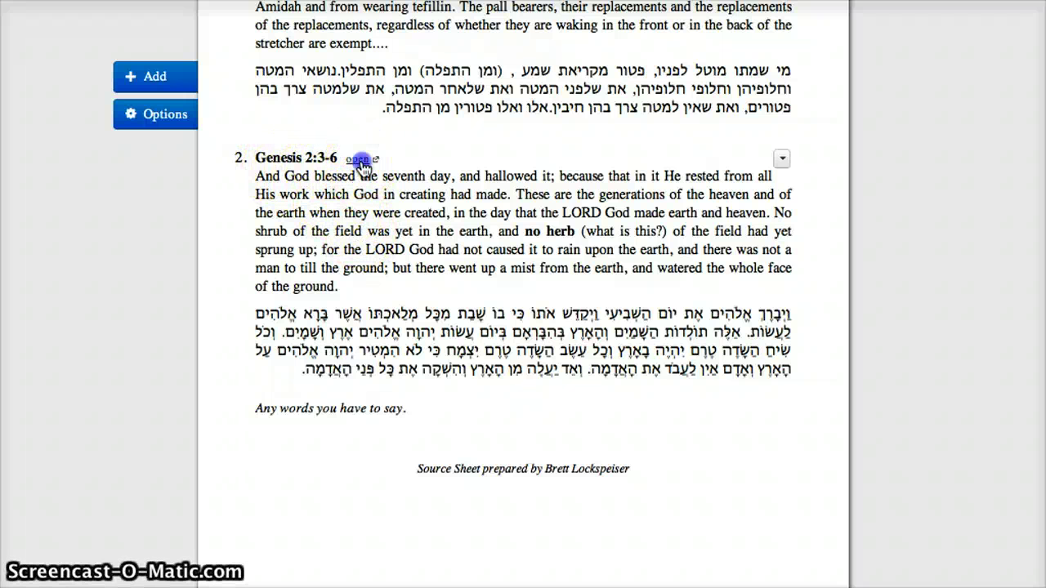